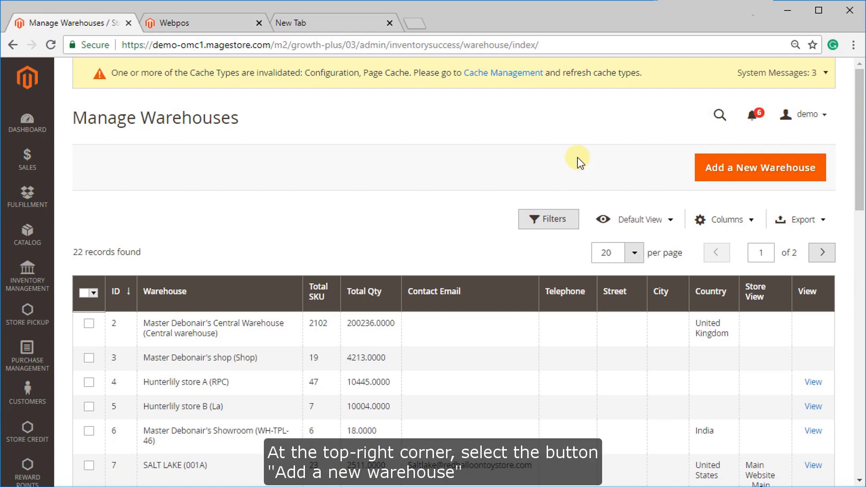
Step: Create a new warehouse named 'New York's Warehouse' with code 'NY warehouse'
left_click(708, 171)
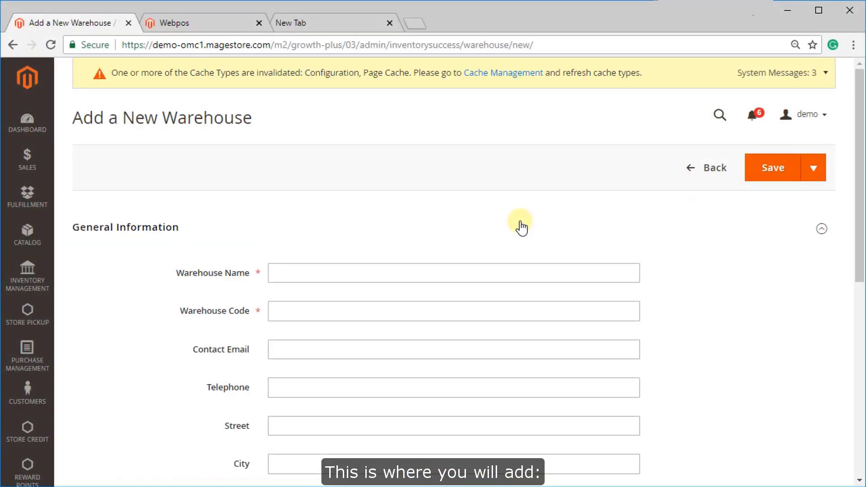
left_click(500, 271)
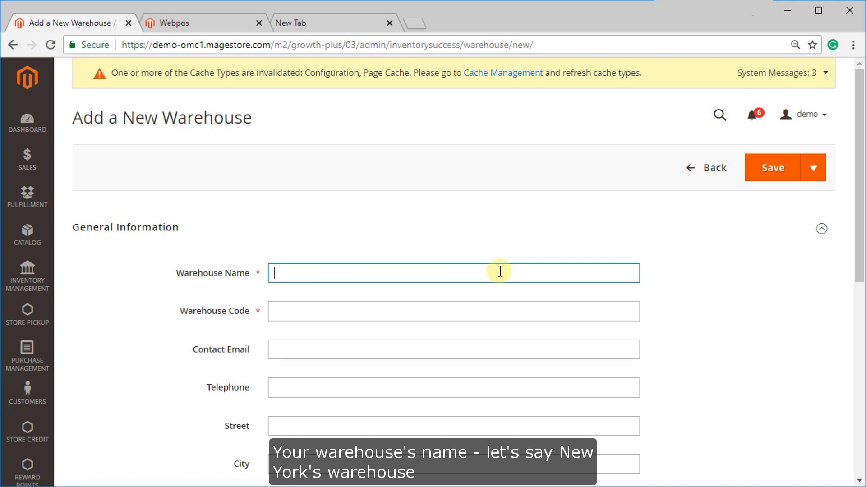
type("N")
type("ew Yor")
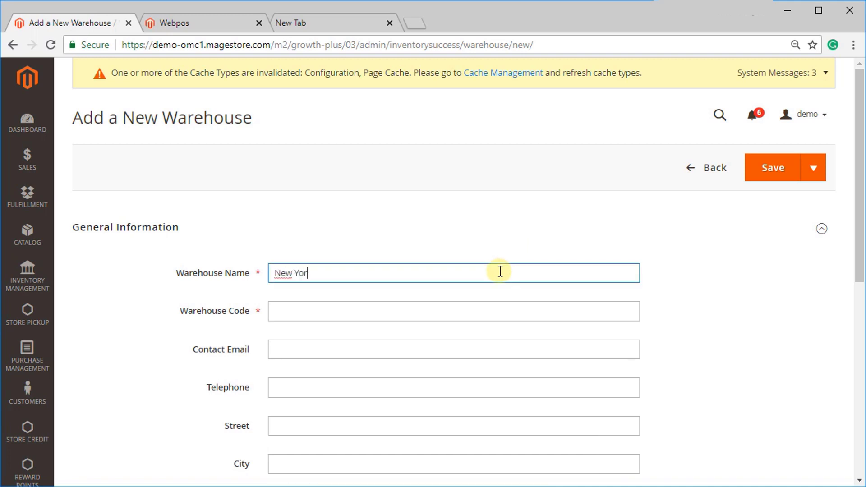
type("k's W")
type("arehous")
type("e")
left_click(466, 309)
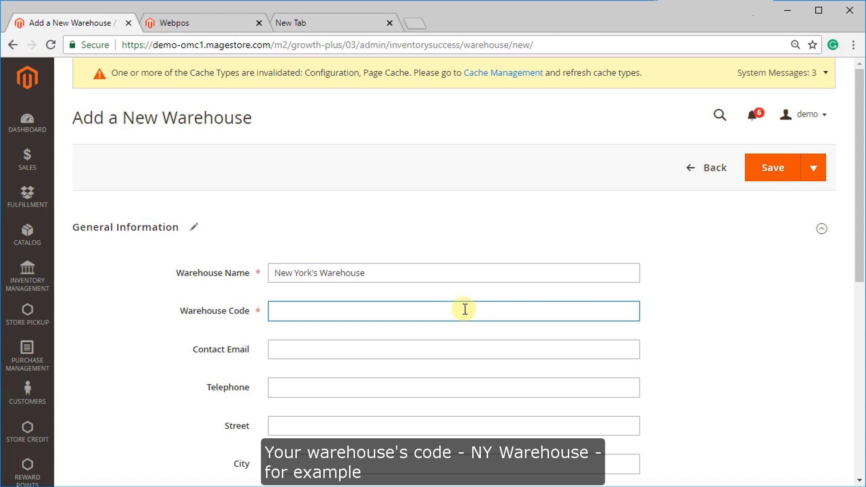
type("NY wa")
type("rehouse")
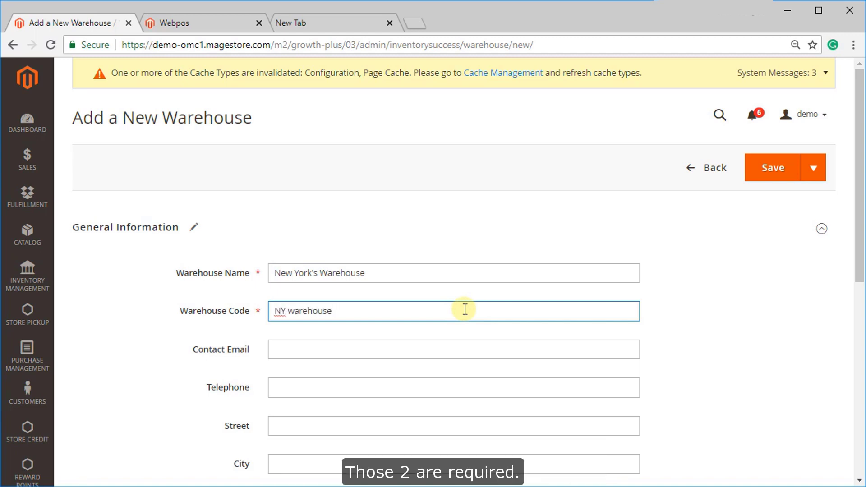
scroll(465, 309, "down", 2)
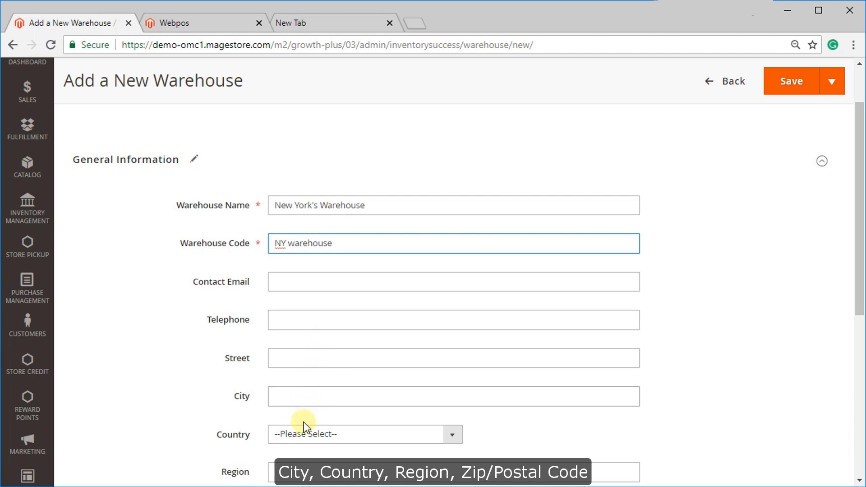
left_click(307, 435)
scroll(307, 437, "down", 3)
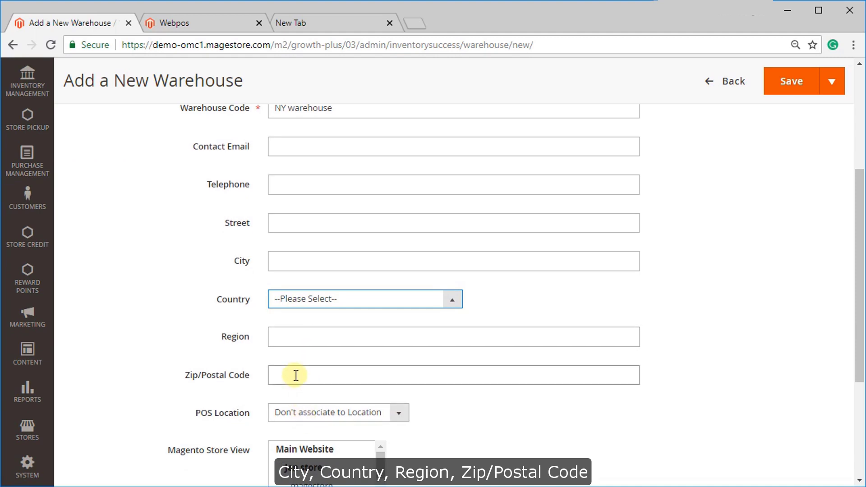
scroll(295, 375, "down", 1)
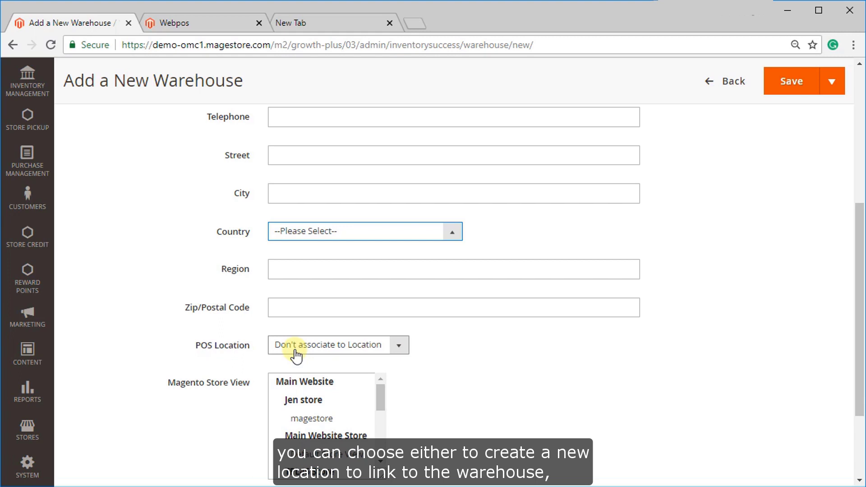
Step: Show the POS Location options for the new warehouse
left_click(297, 357)
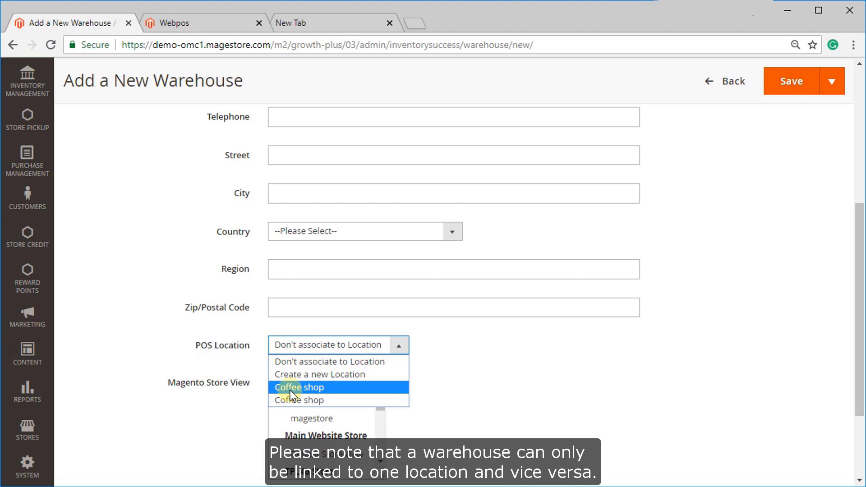
Step: Leave POS location as 'Don't associate to Location' and select the magestore store view under Jen store
left_click(297, 366)
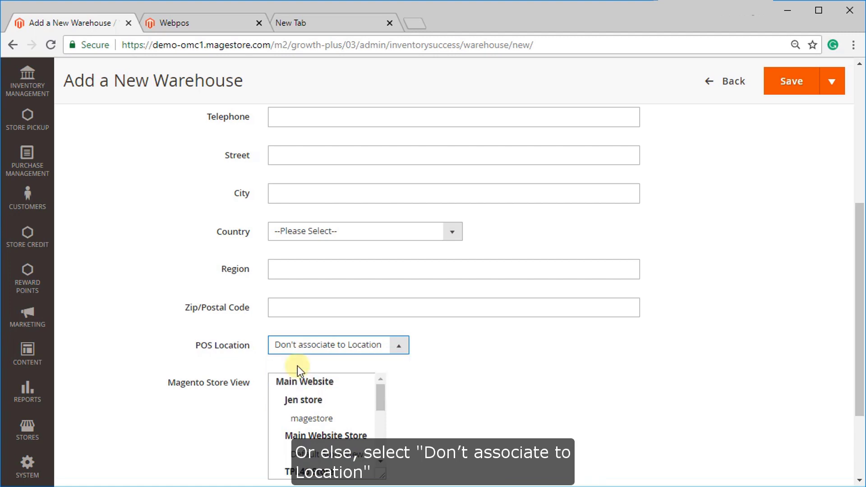
scroll(297, 366, "down", 3)
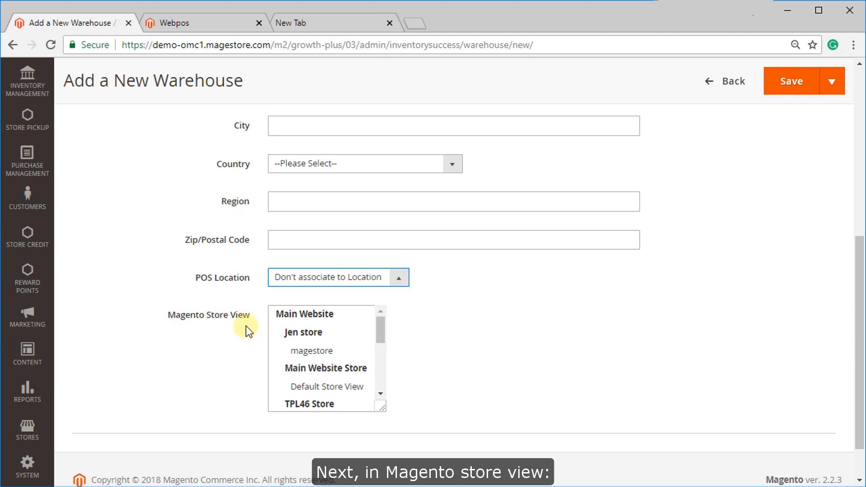
left_click(299, 356)
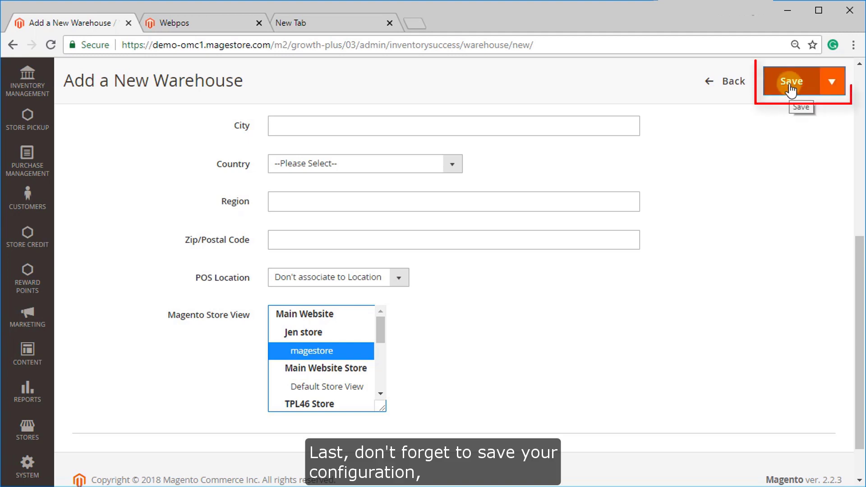
Step: Save the warehouse with Save & Continue to keep editing it
left_click(830, 88)
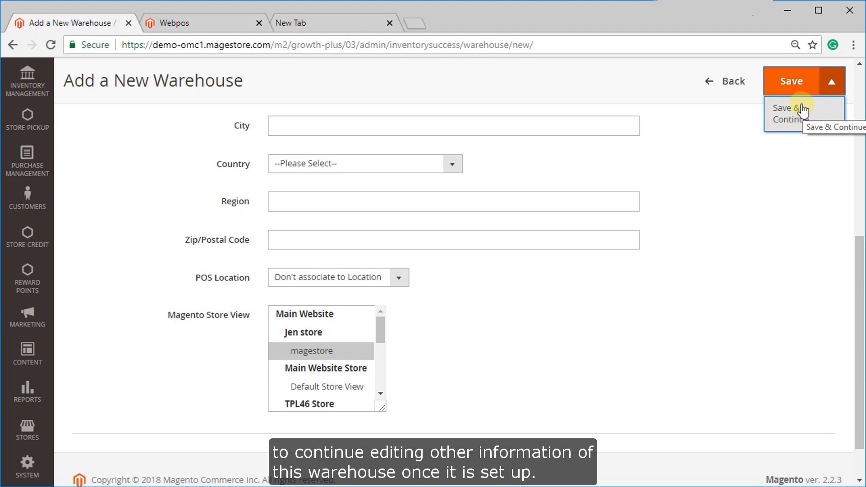
left_click(802, 109)
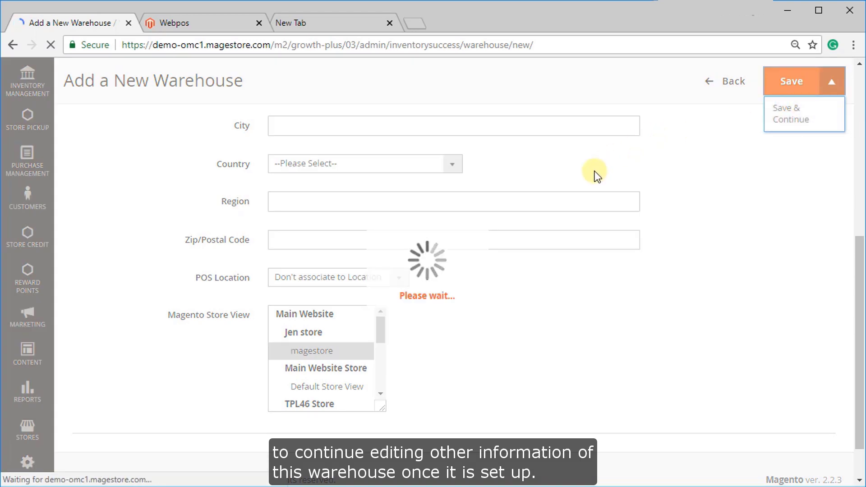